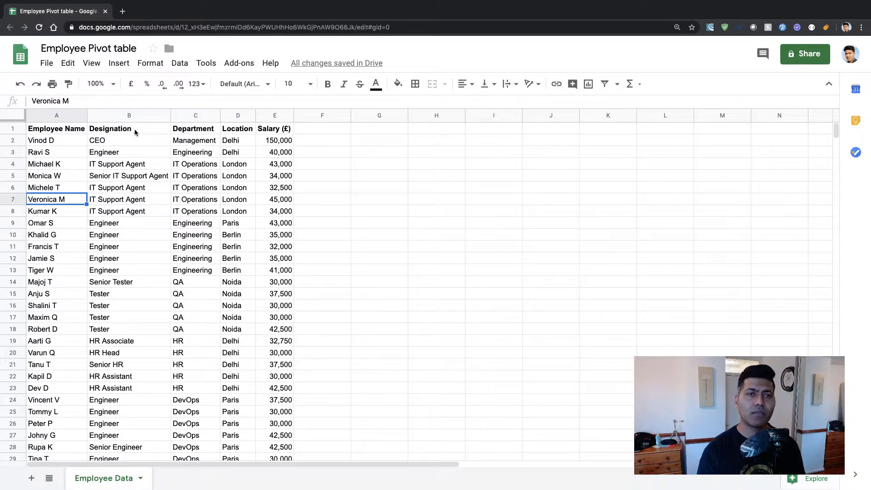
# Step: Create a pivot table on a new sheet from the entire Employee Data sheet
pyautogui.click(47, 140)
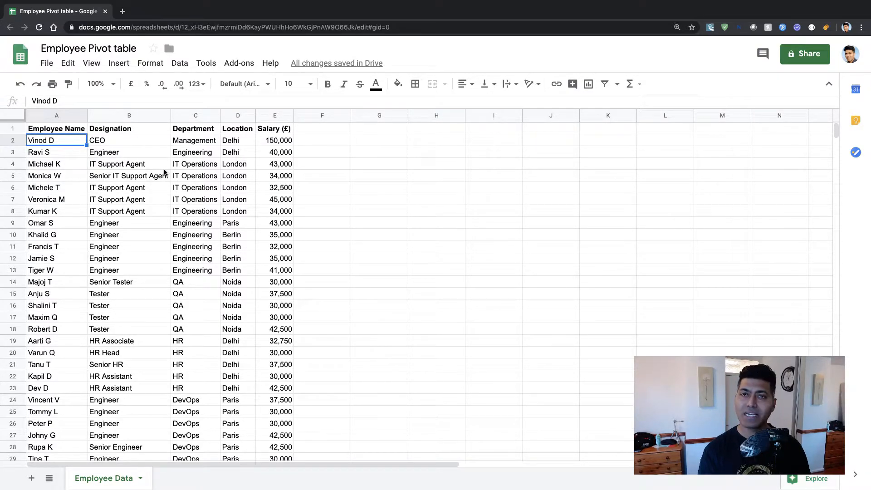
pyautogui.click(14, 116)
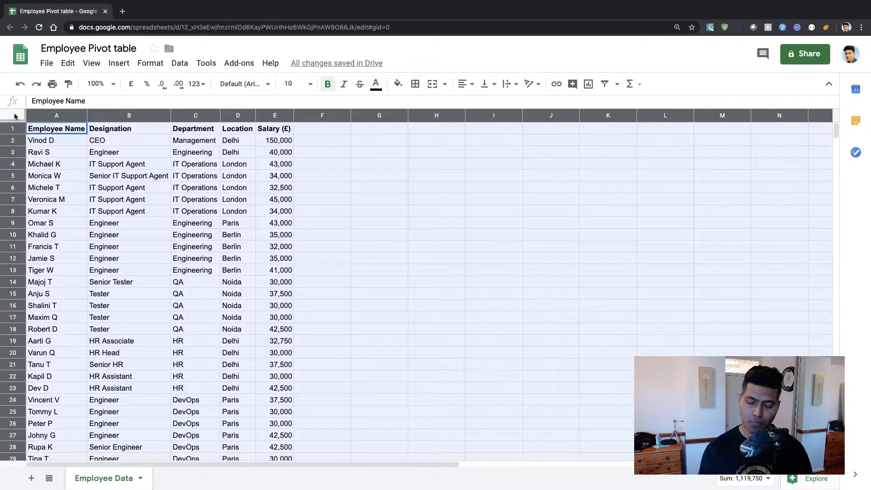
pyautogui.click(184, 69)
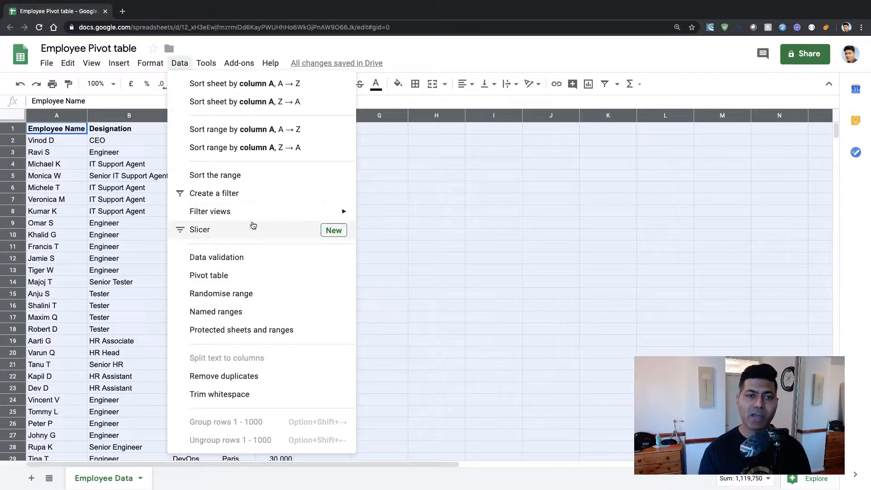
pyautogui.click(233, 281)
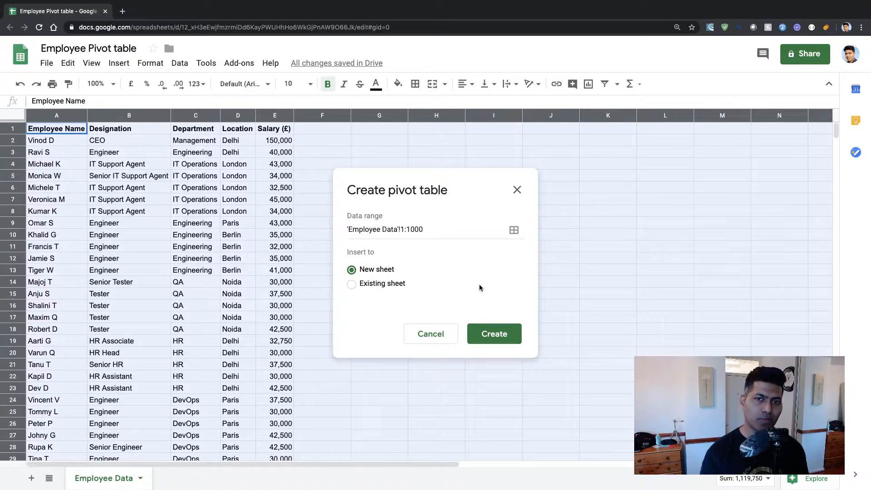
pyautogui.click(504, 338)
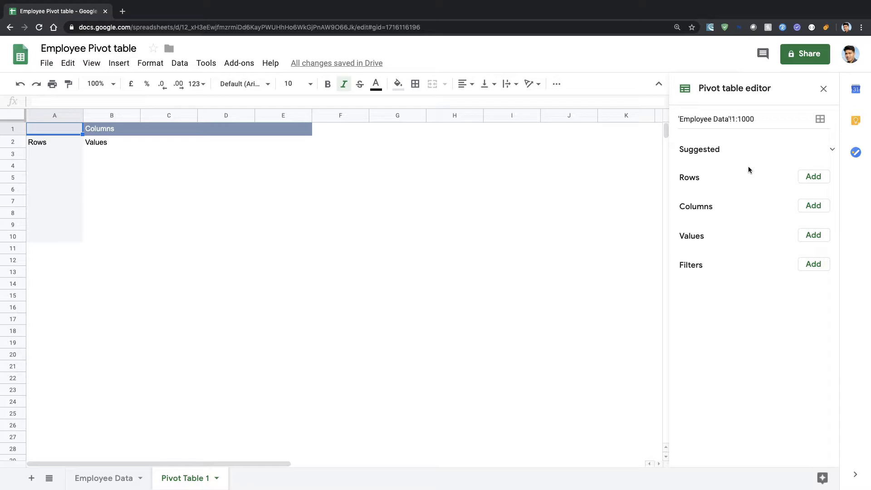
# Step: Add Employee Name as the pivot rows and Location as the value
pyautogui.click(807, 182)
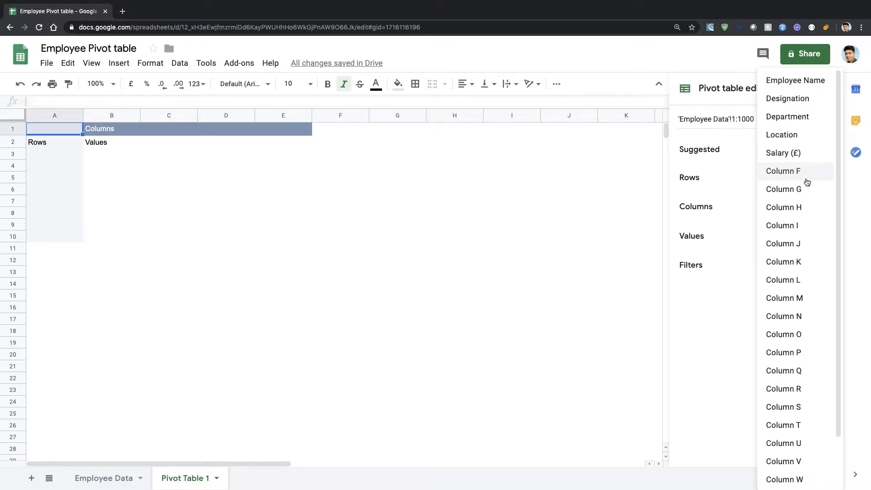
pyautogui.click(811, 88)
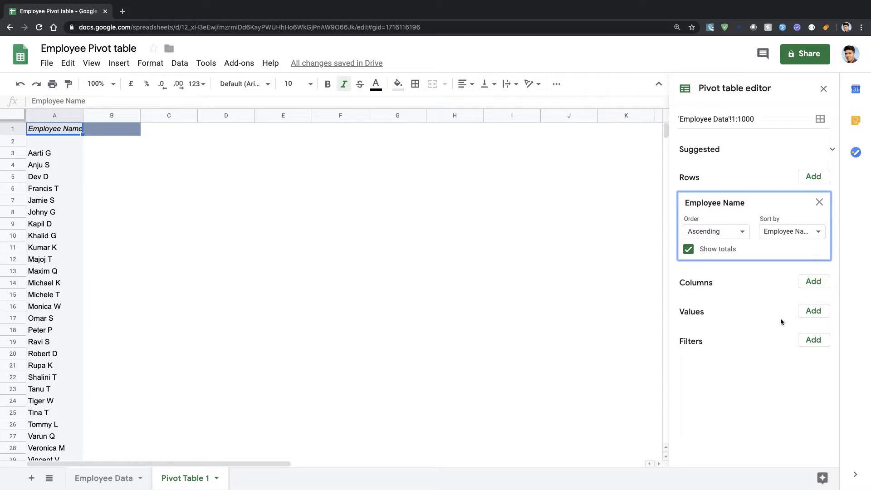
pyautogui.click(814, 311)
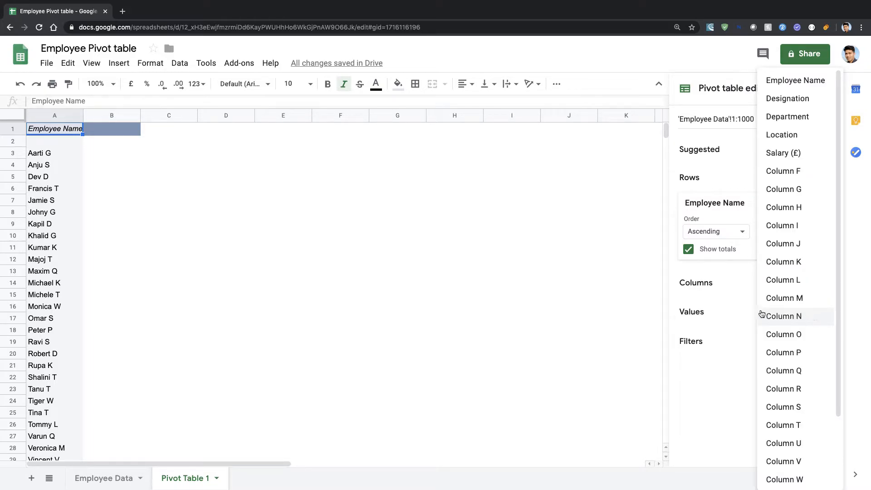
pyautogui.click(808, 136)
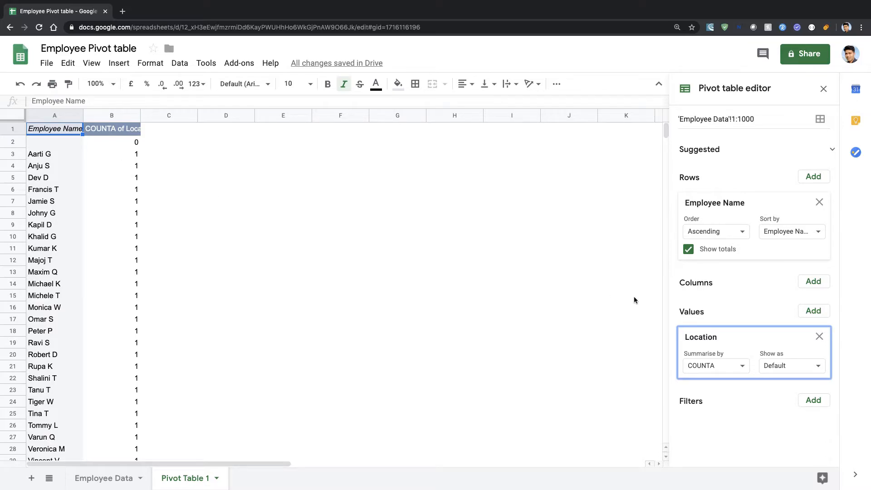
# Step: Replace Employee Name with Designation in the pivot rows and check the counts for CEO, Engineer and HR Assistant
pyautogui.click(820, 203)
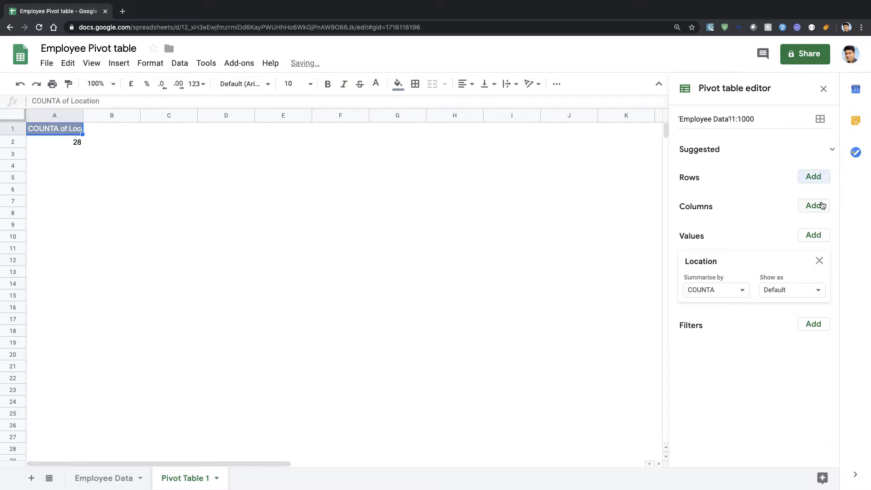
pyautogui.click(814, 181)
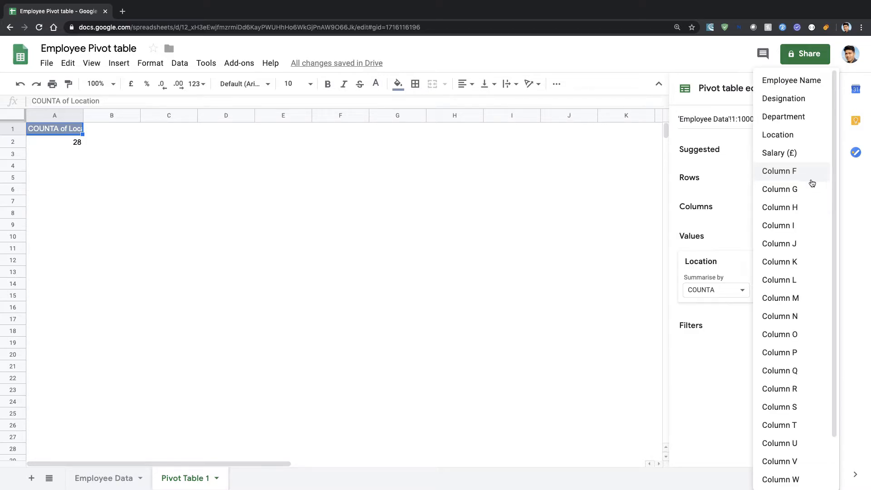
pyautogui.click(792, 99)
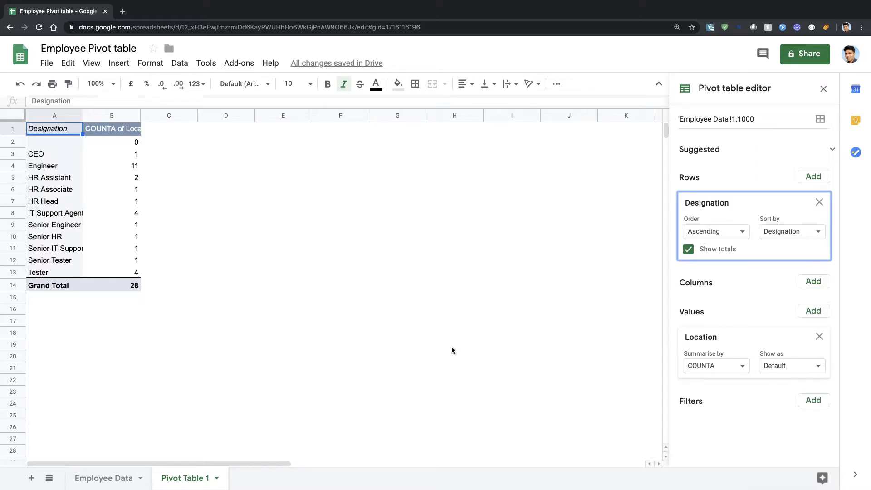
pyautogui.click(202, 236)
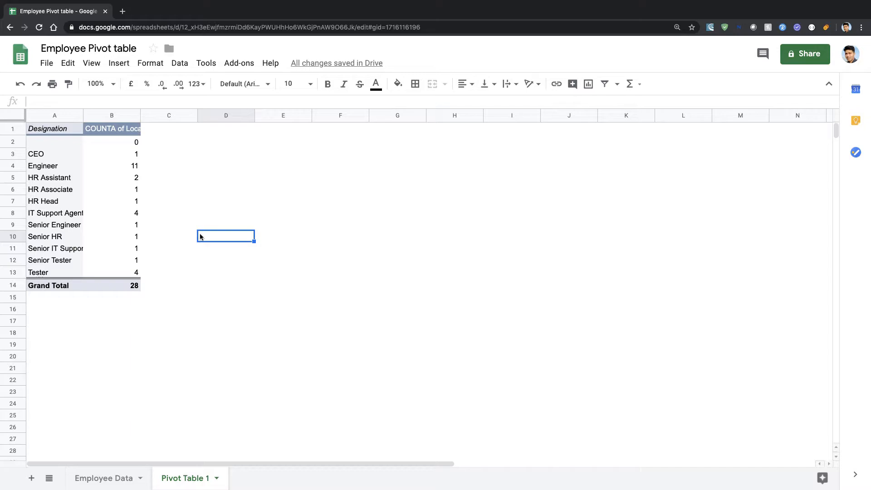
pyautogui.click(49, 155)
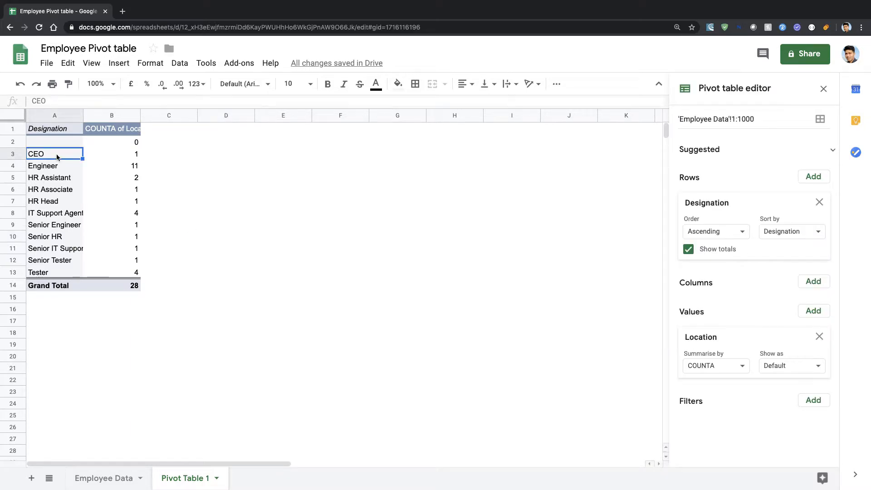
pyautogui.click(82, 166)
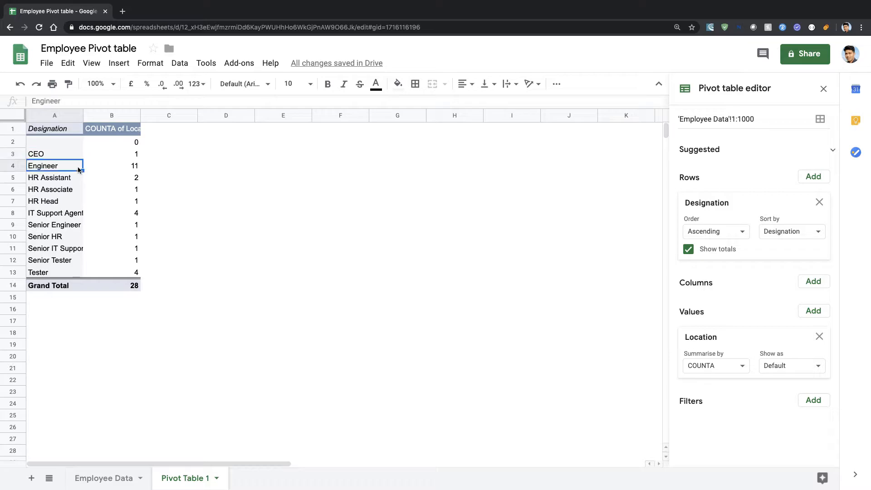
pyautogui.click(132, 167)
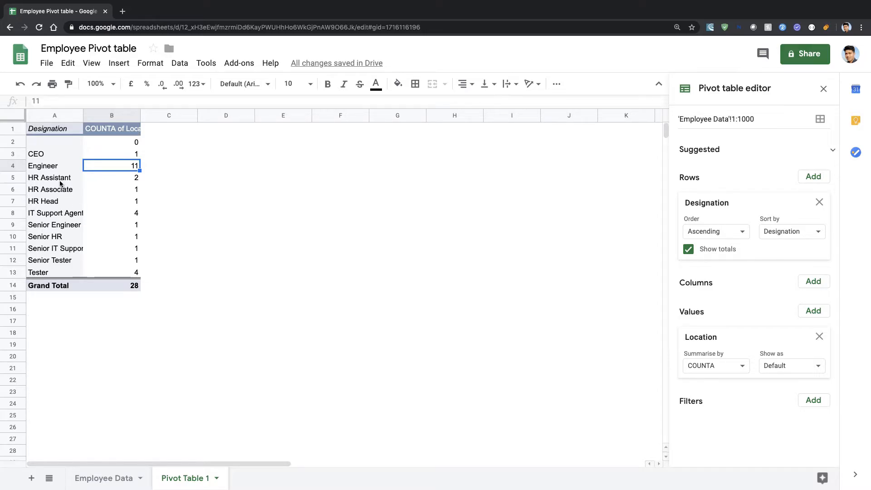
pyautogui.click(115, 178)
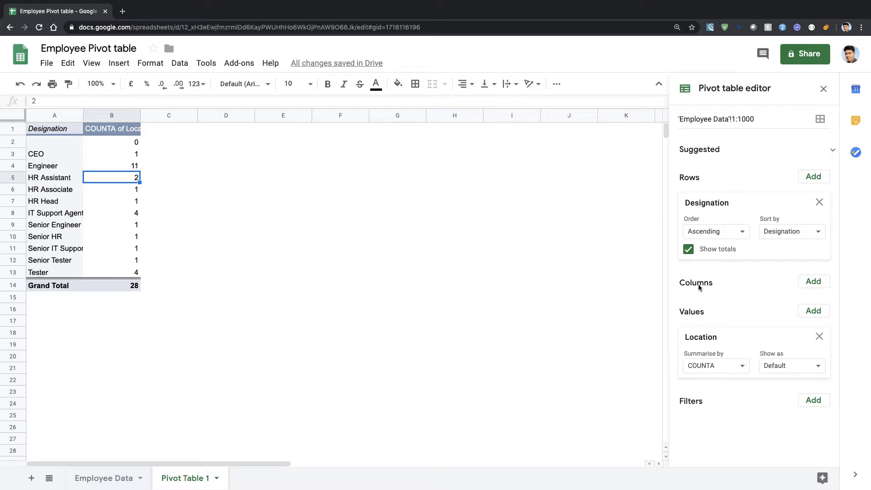
# Step: Move Location from the pivot values to the rows, and Designation from the rows to the columns
pyautogui.moveTo(711, 337); pyautogui.dragTo(729, 210)
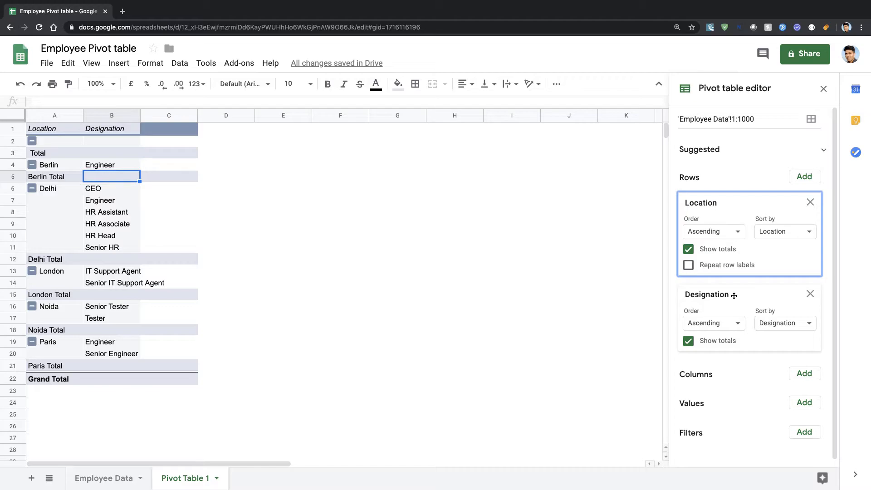
pyautogui.moveTo(734, 295); pyautogui.dragTo(728, 314)
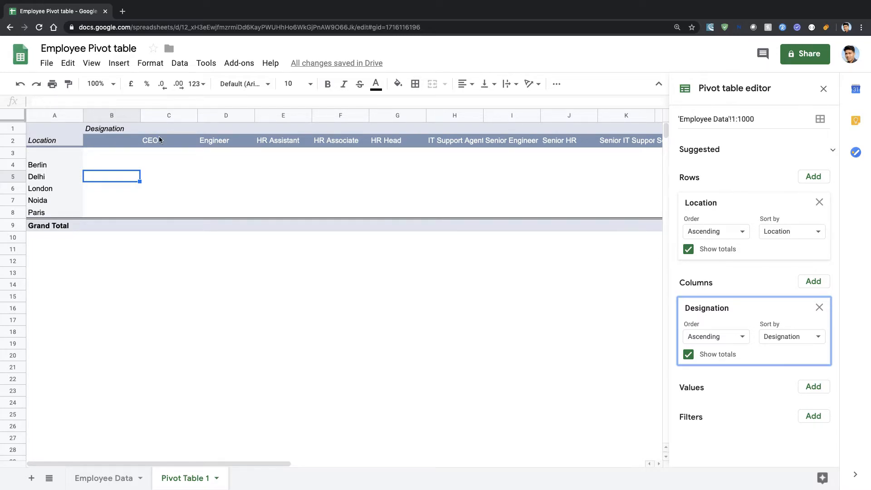
pyautogui.click(121, 165)
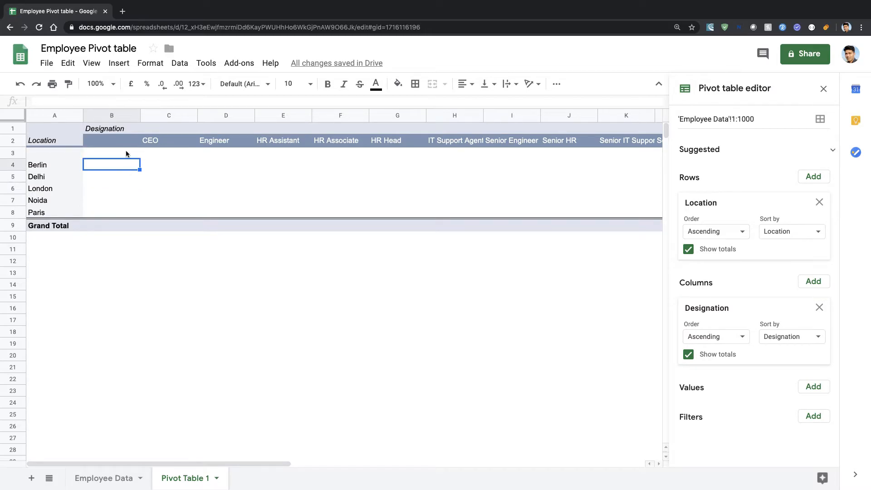
# Step: Add Employee Name as the pivot value and check the Berlin engineer count and the grand totals
pyautogui.click(821, 389)
pyautogui.click(792, 82)
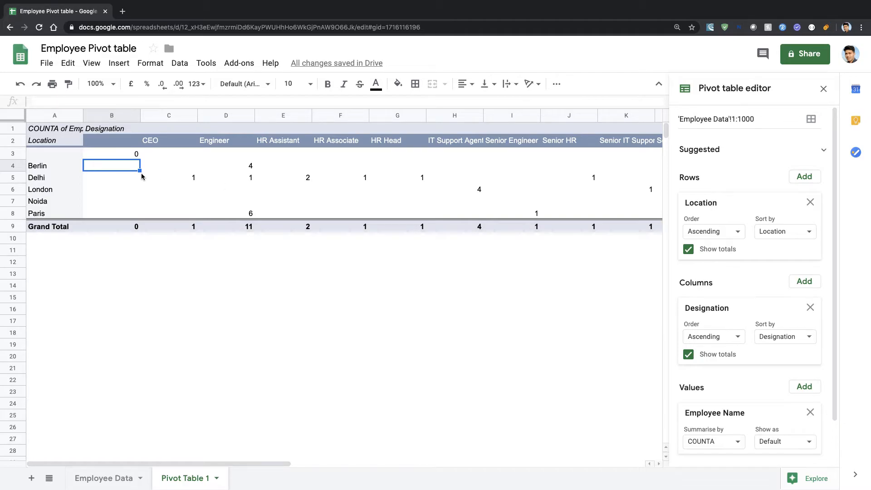
pyautogui.click(253, 167)
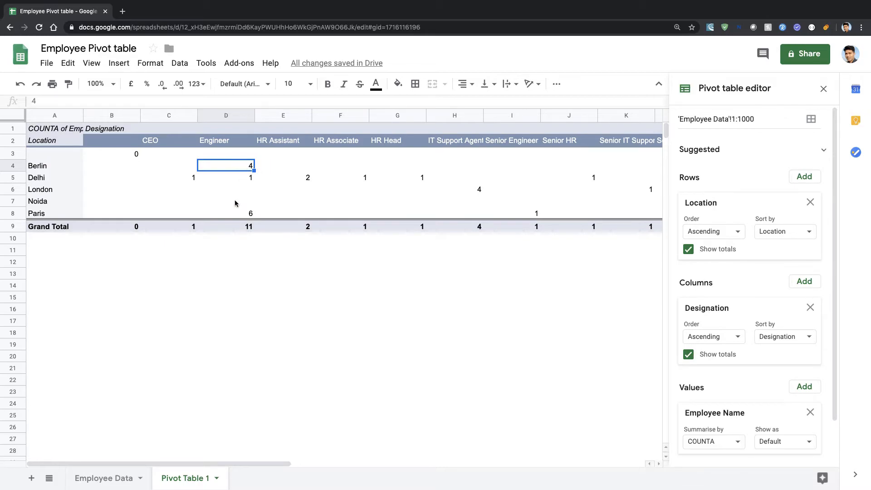
pyautogui.moveTo(182, 465); pyautogui.dragTo(322, 480)
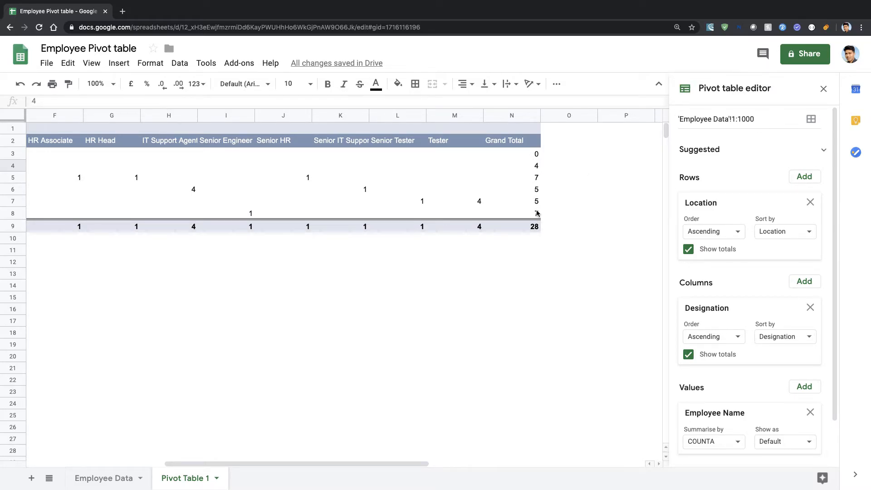
pyautogui.click(530, 228)
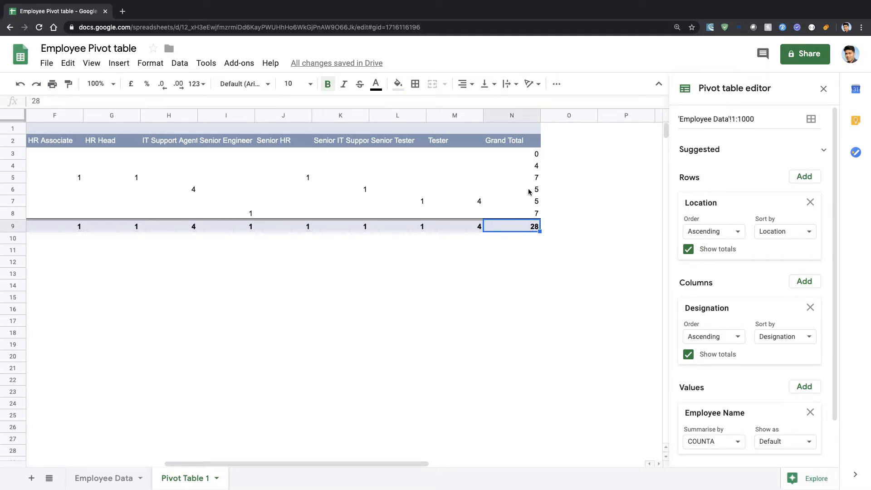
pyautogui.click(531, 168)
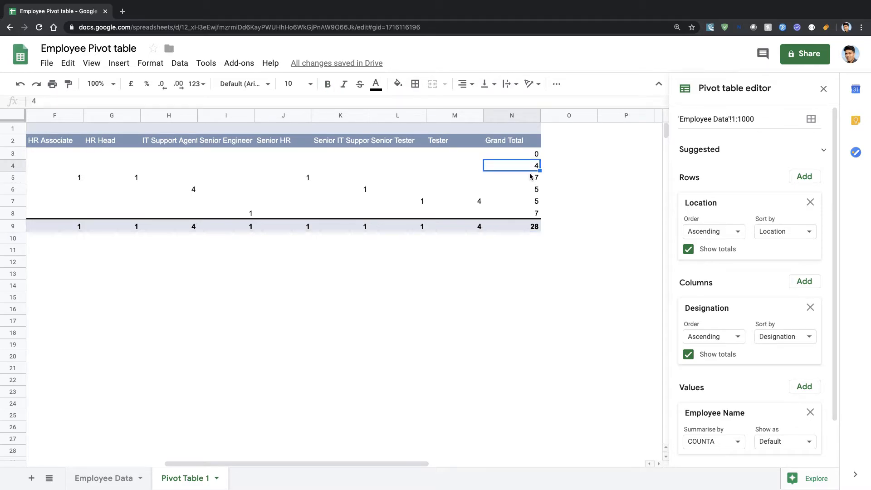
pyautogui.moveTo(403, 463); pyautogui.dragTo(259, 464)
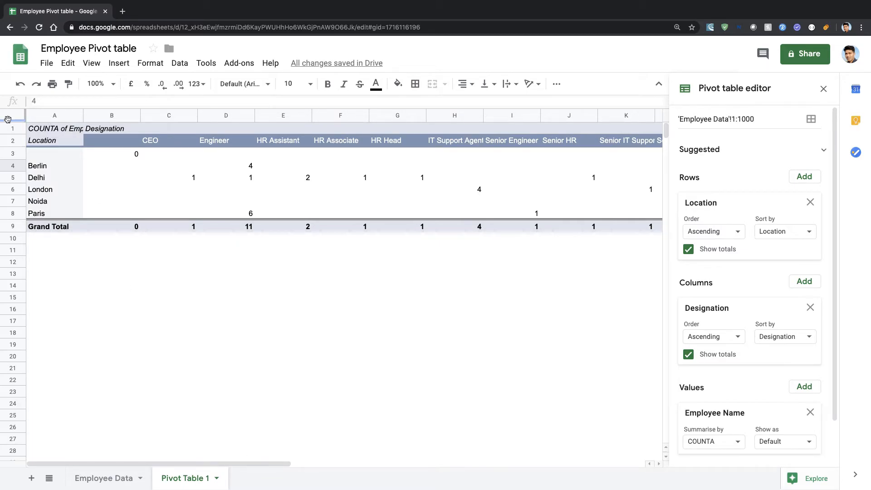
# Step: Remove Location from the pivot rows and move Designation from the columns back to the rows
pyautogui.click(25, 121)
pyautogui.click(812, 204)
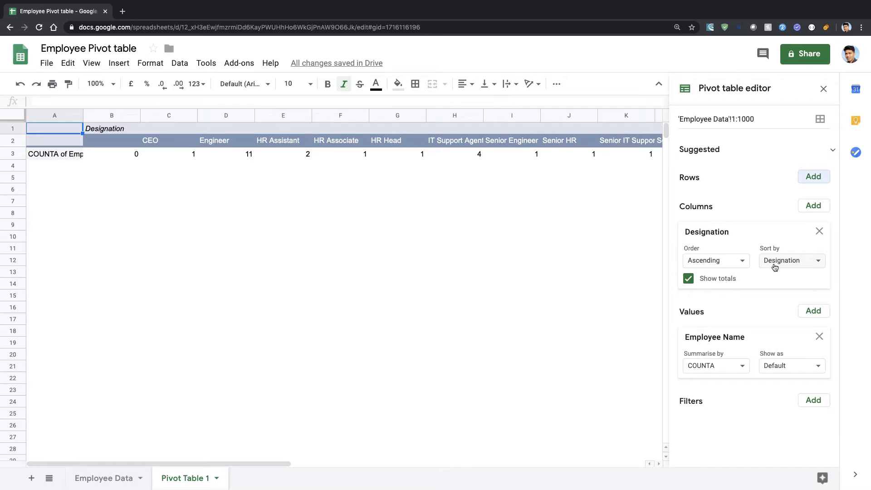
pyautogui.click(737, 233)
pyautogui.moveTo(738, 234); pyautogui.dragTo(727, 195)
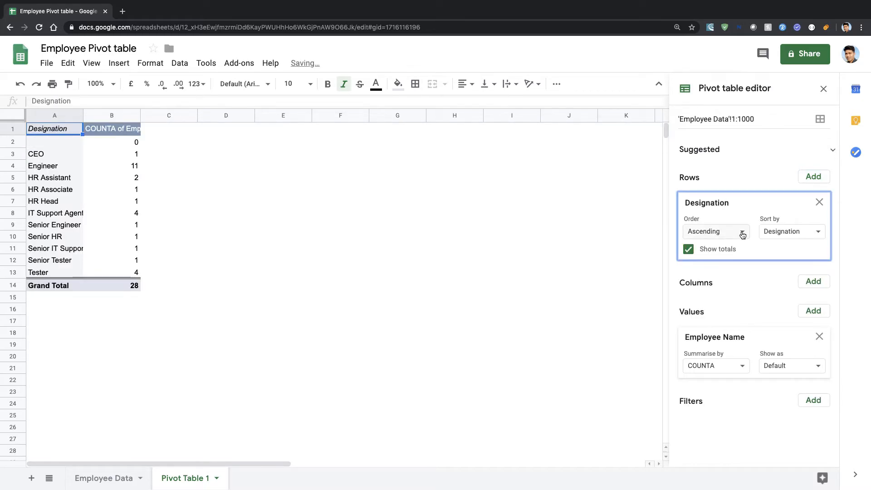
# Step: Replace Employee Name with Salary (£) as the pivot value and check the salary sums for Engineer and the grand total
pyautogui.click(819, 337)
pyautogui.click(814, 312)
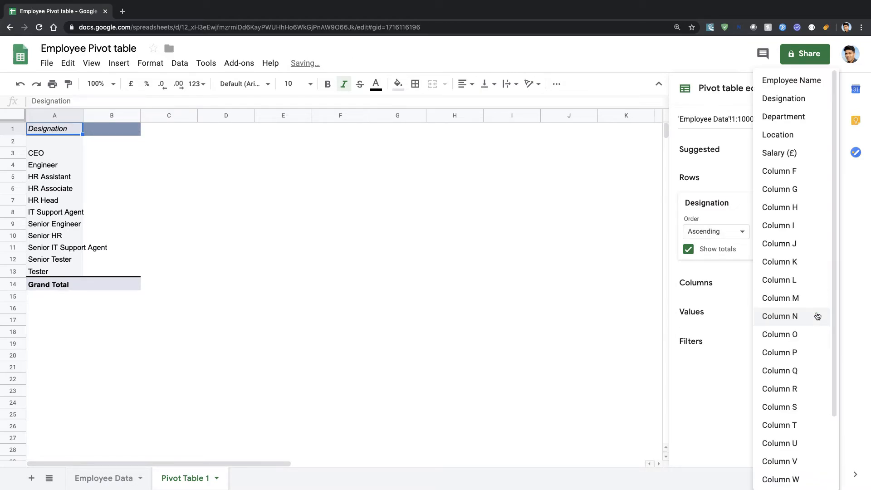
pyautogui.click(792, 153)
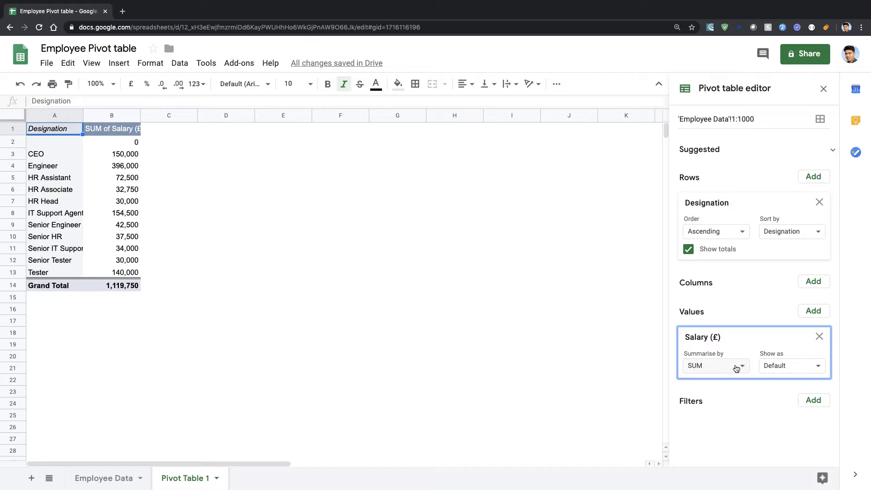
pyautogui.click(735, 368)
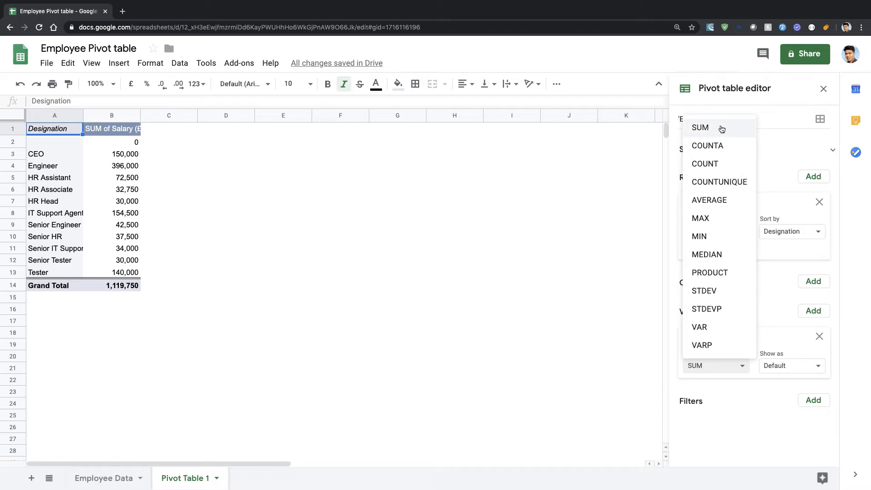
pyautogui.click(594, 178)
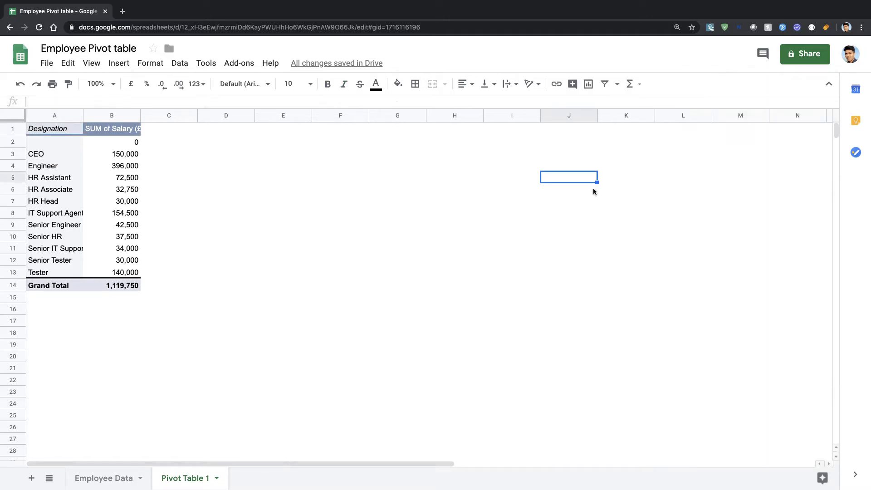
pyautogui.click(122, 285)
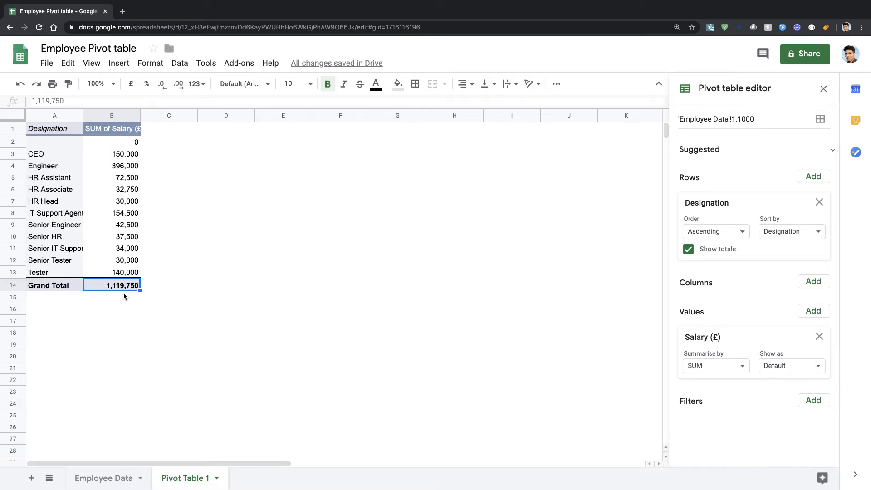
pyautogui.click(52, 170)
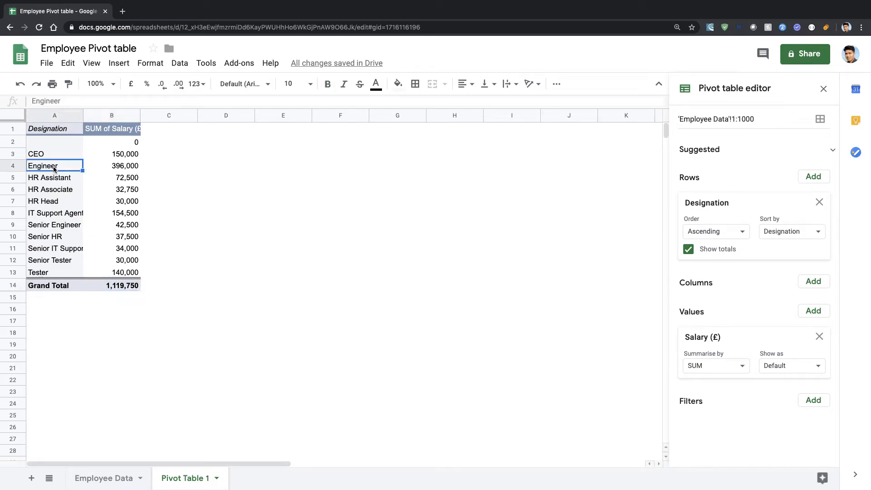
pyautogui.click(128, 168)
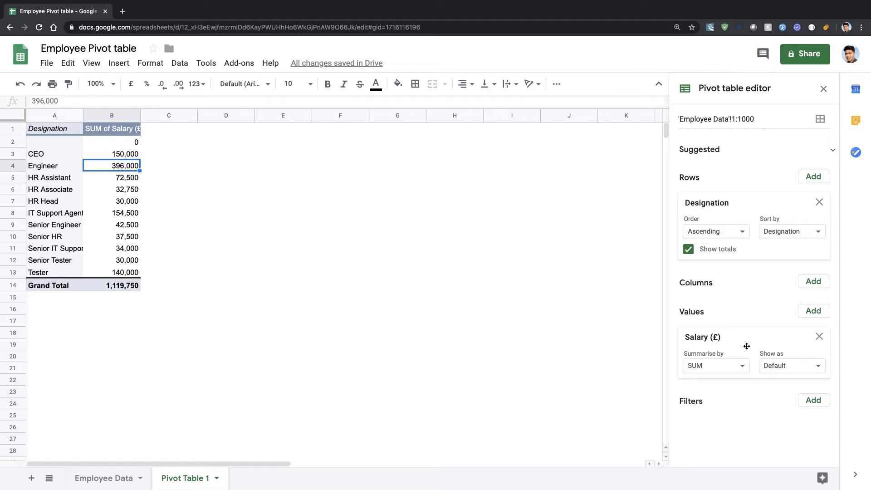
# Step: Add Location to the pivot columns and check the salary breakdown by location and the CEO's grand total
pyautogui.click(812, 283)
pyautogui.click(792, 116)
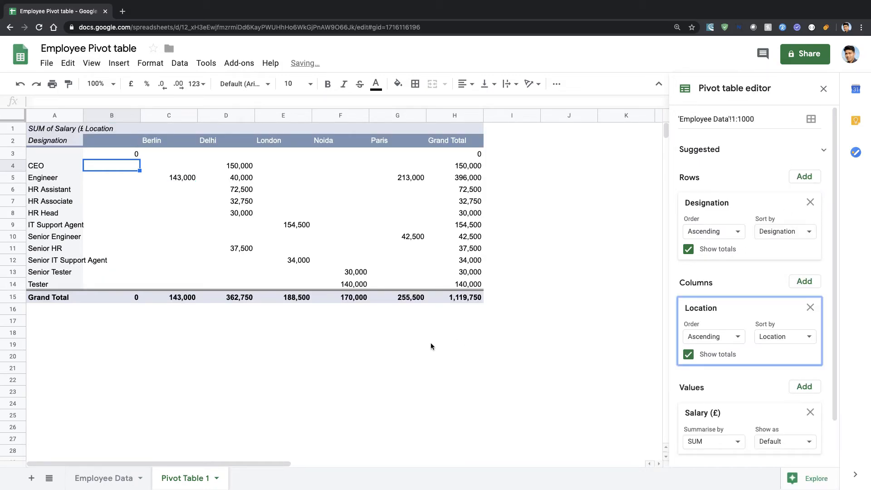
pyautogui.click(269, 213)
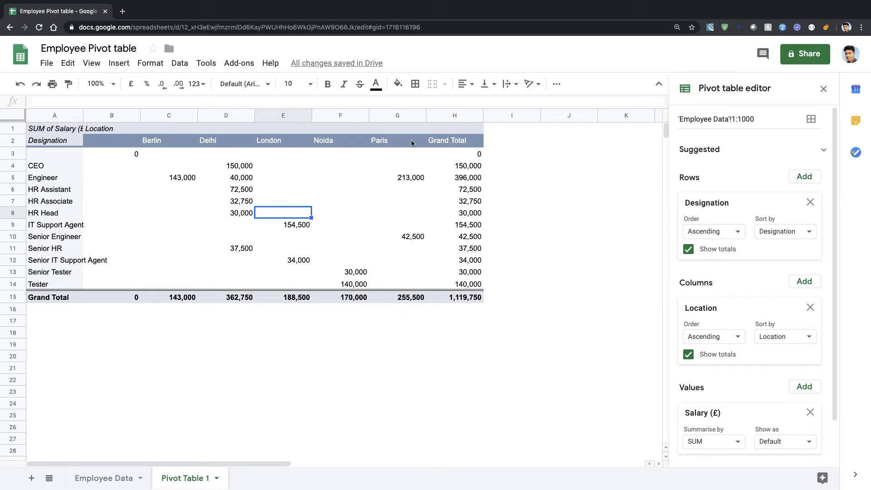
pyautogui.click(461, 168)
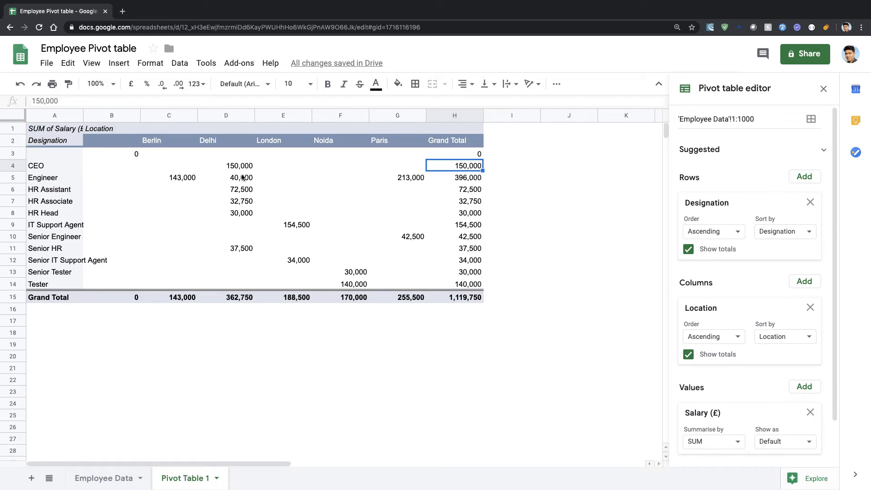
# Step: Filter the pivot table by Designation to show only Engineer, and remove the filter after viewing the result
pyautogui.scroll(-2, 658, 254)
pyautogui.scroll(2, 536, 254)
pyautogui.scroll(-2, 746, 326)
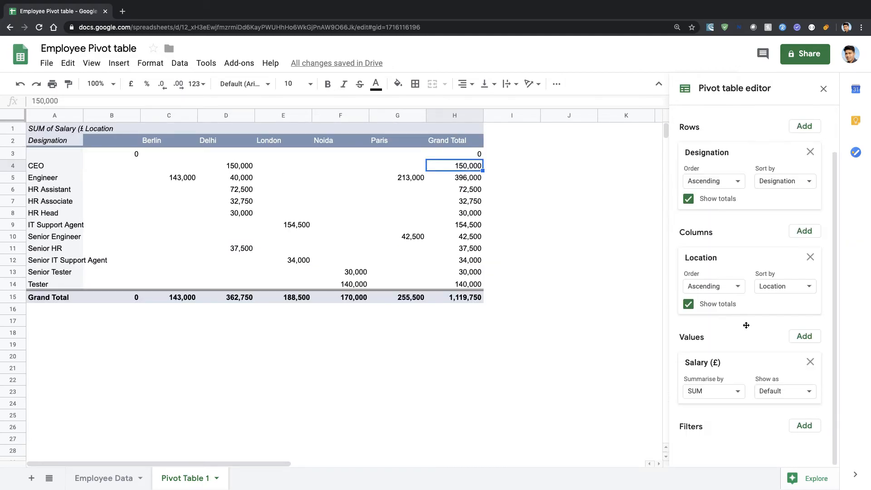
pyautogui.click(804, 427)
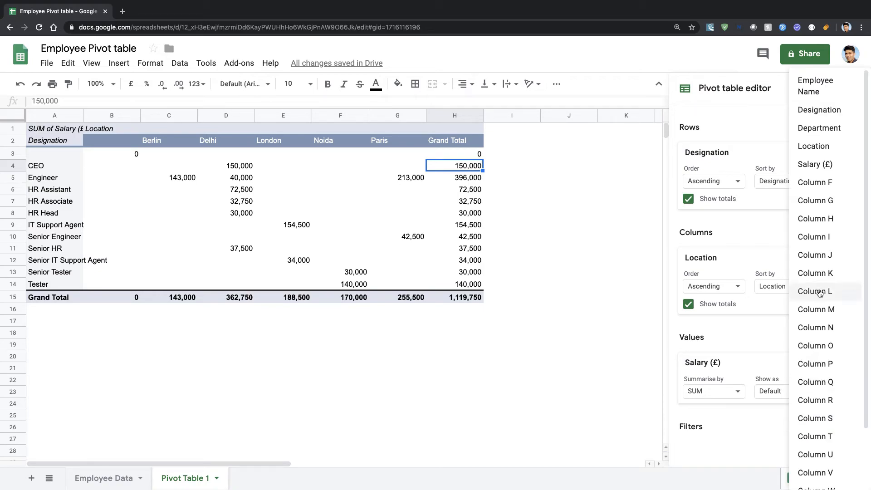
pyautogui.click(823, 111)
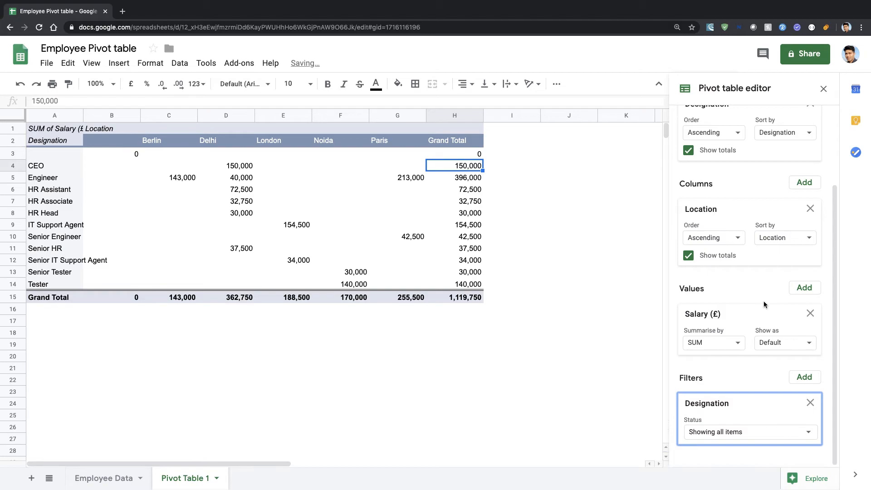
pyautogui.click(747, 434)
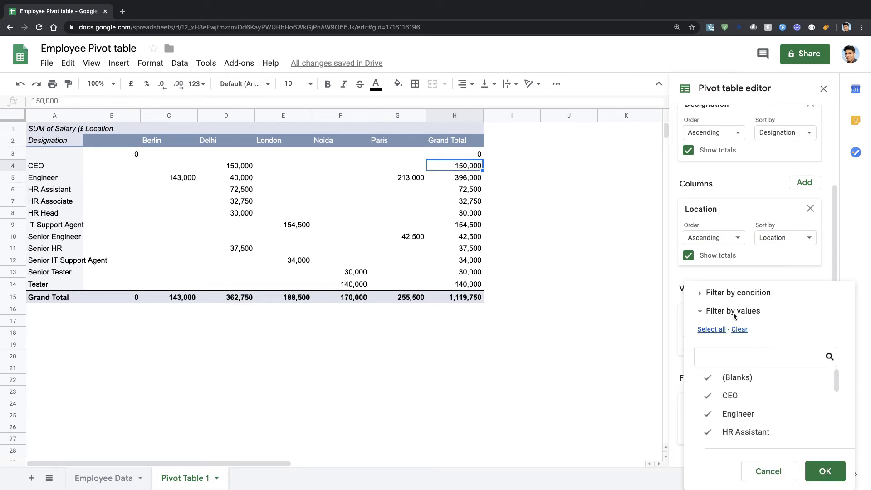
pyautogui.click(739, 330)
pyautogui.click(740, 414)
pyautogui.click(820, 470)
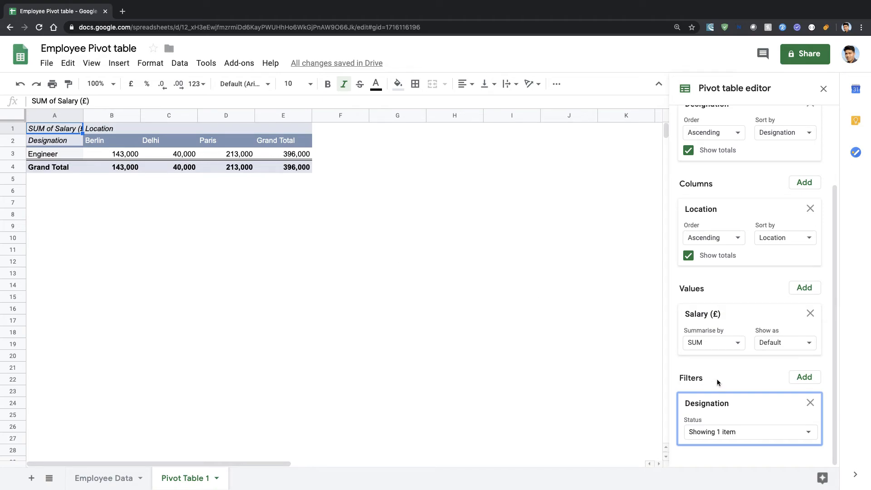
pyautogui.click(811, 402)
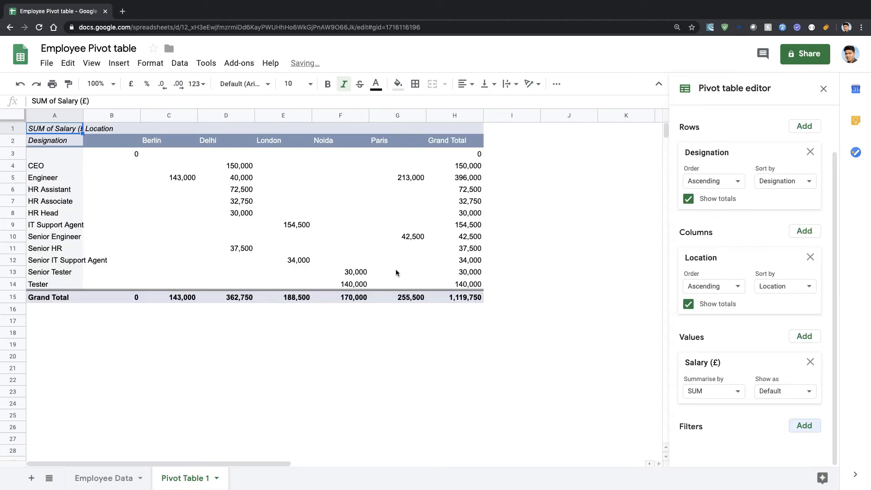